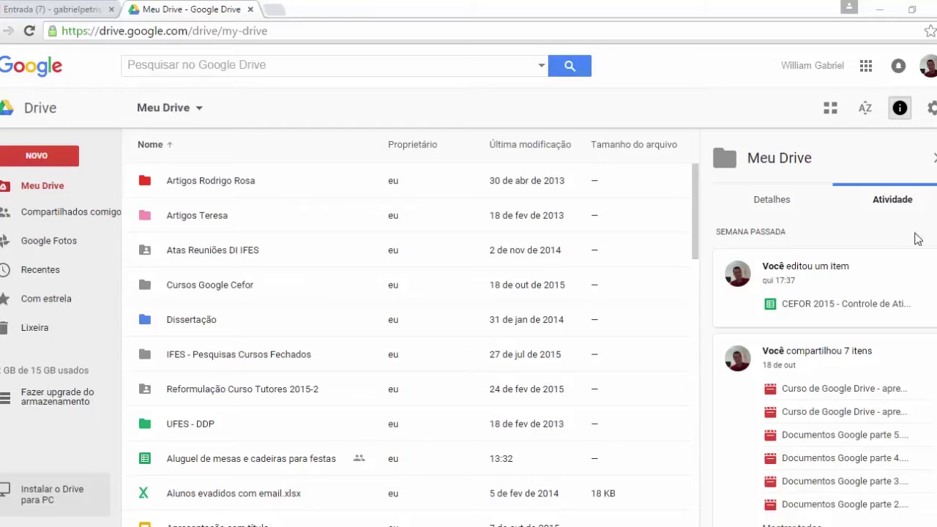
Create a new blank Google Sheets spreadsheet in Meu Drive.
click(43, 158)
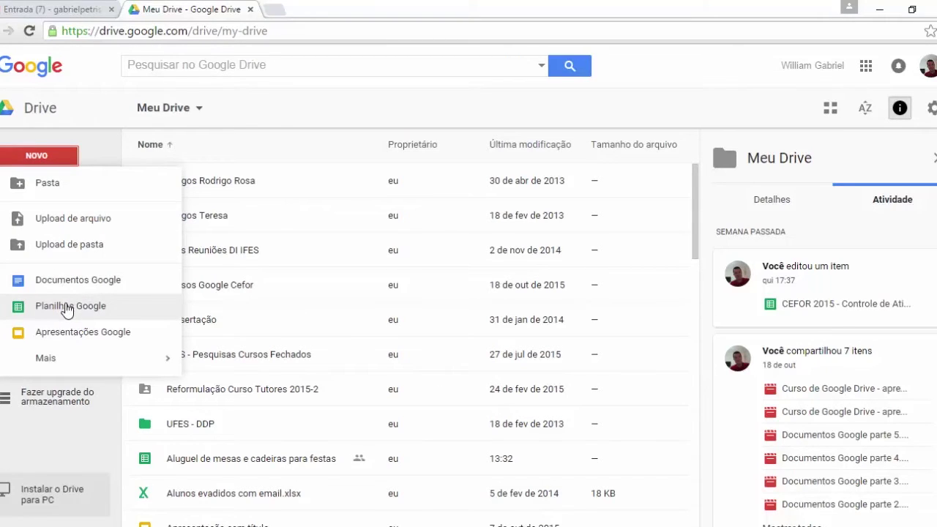
click(67, 307)
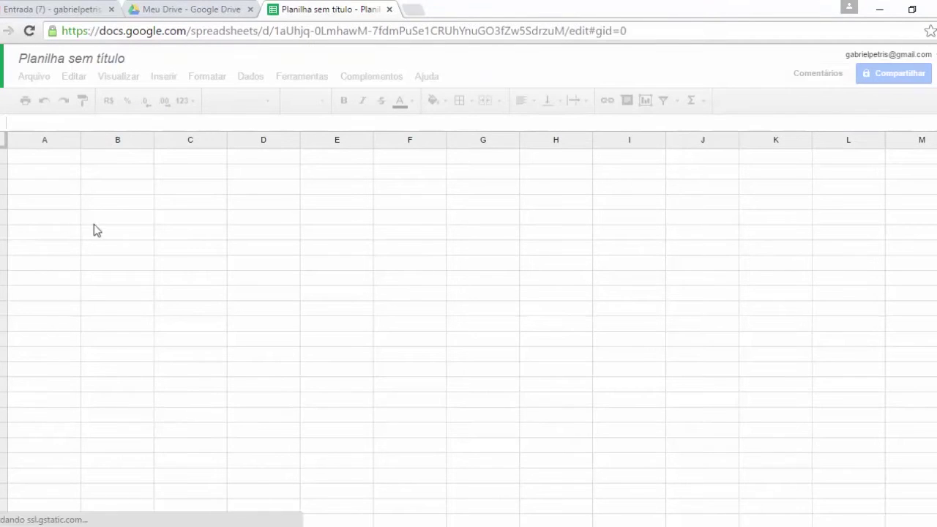
click(109, 176)
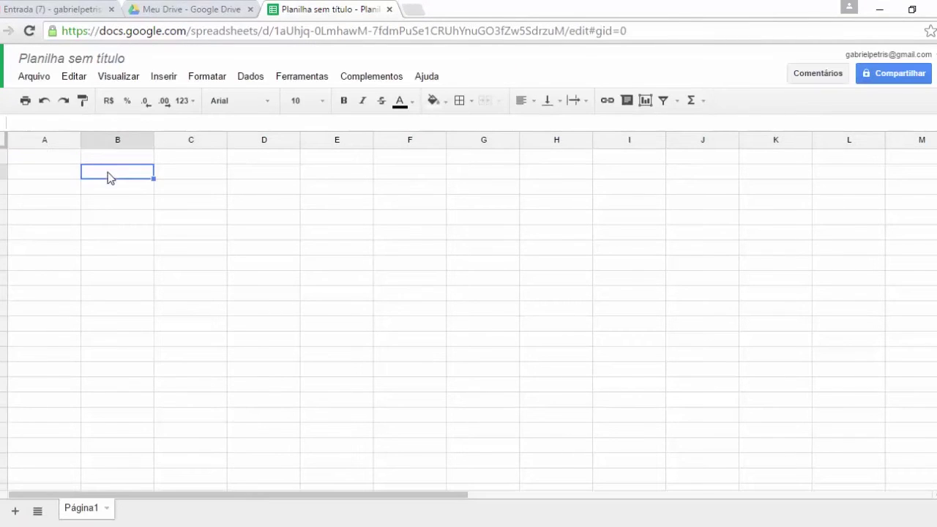
click(65, 176)
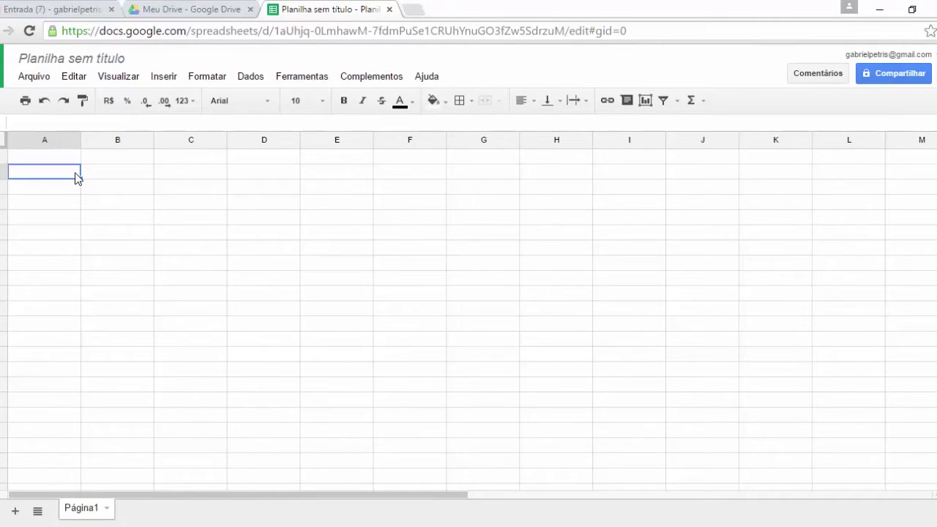
click(99, 189)
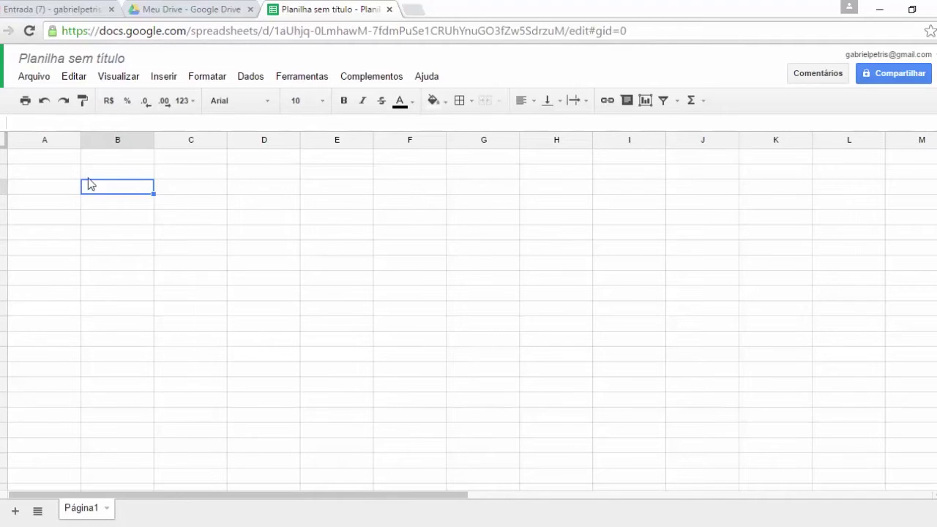
click(63, 174)
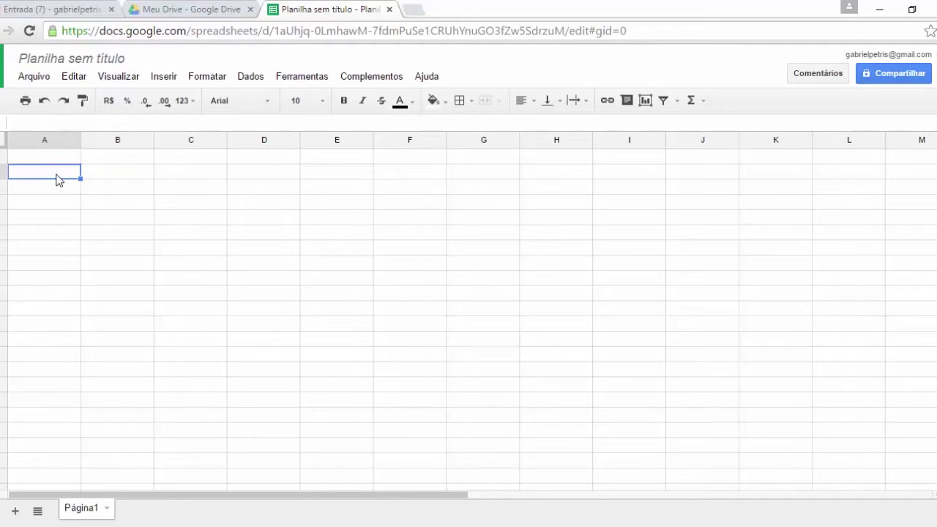
click(112, 191)
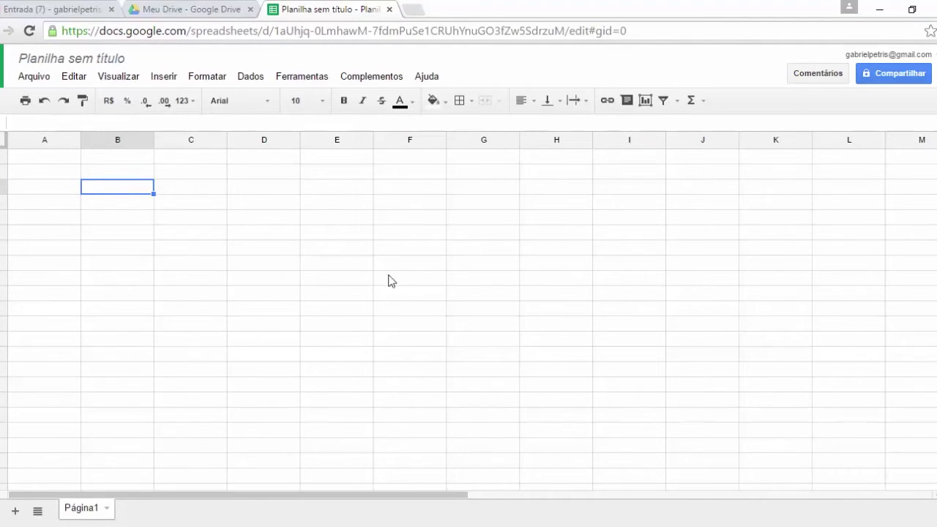
click(428, 233)
click(422, 251)
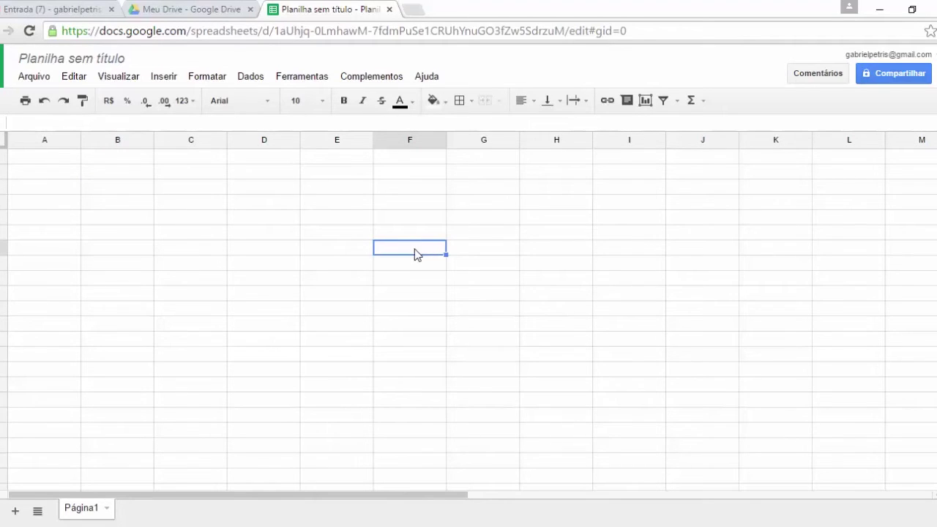
click(356, 253)
click(352, 229)
click(345, 216)
click(343, 199)
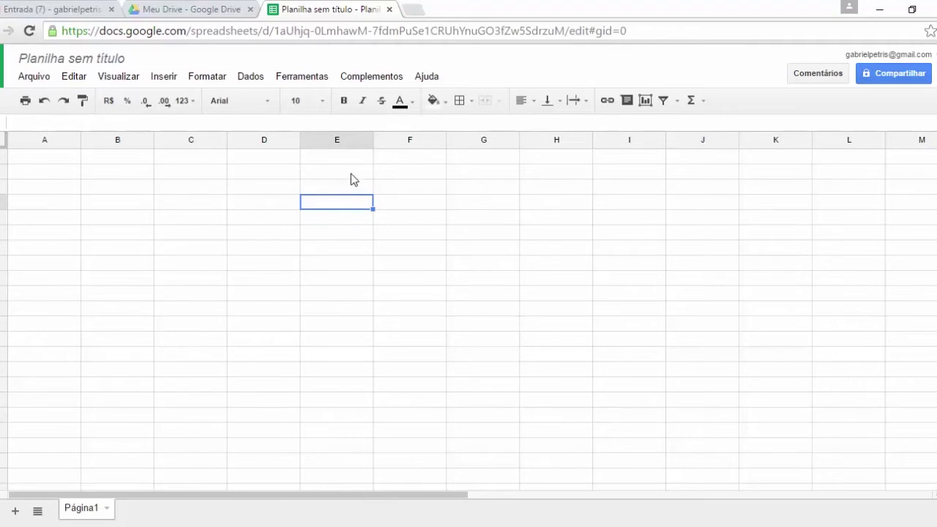
click(335, 220)
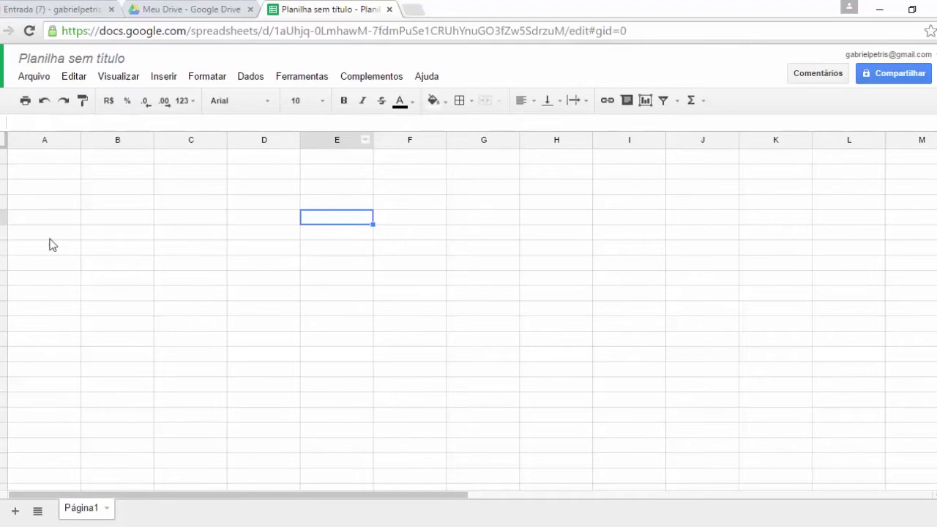
click(536, 249)
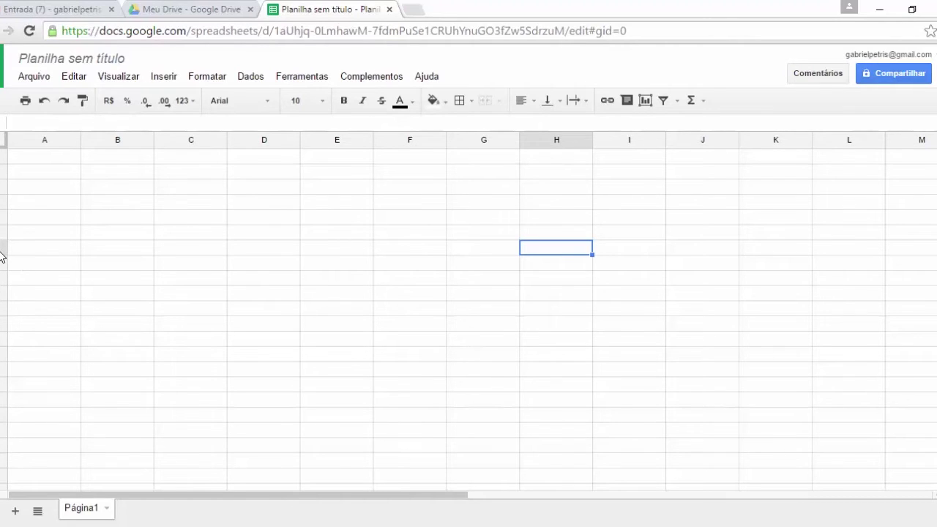
click(136, 262)
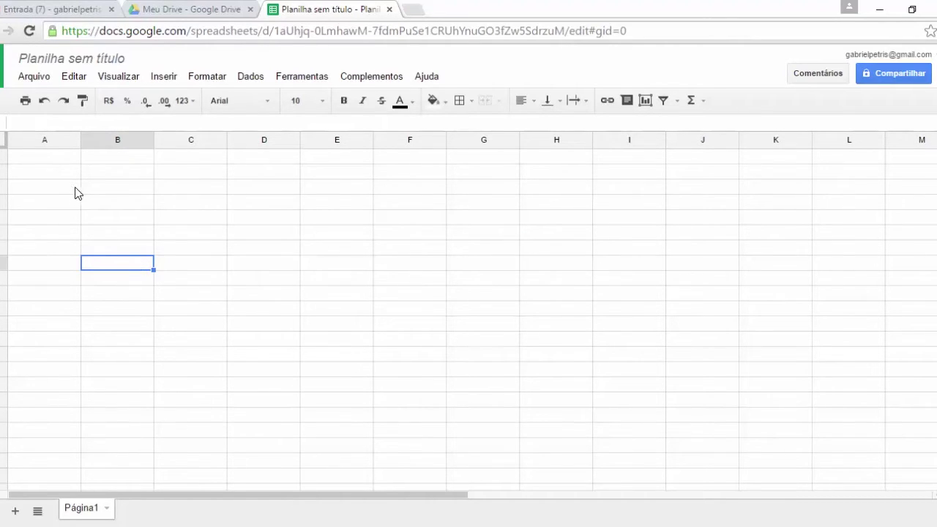
Rename the untitled spreadsheet as Curso de Planilhas Google.
click(51, 59)
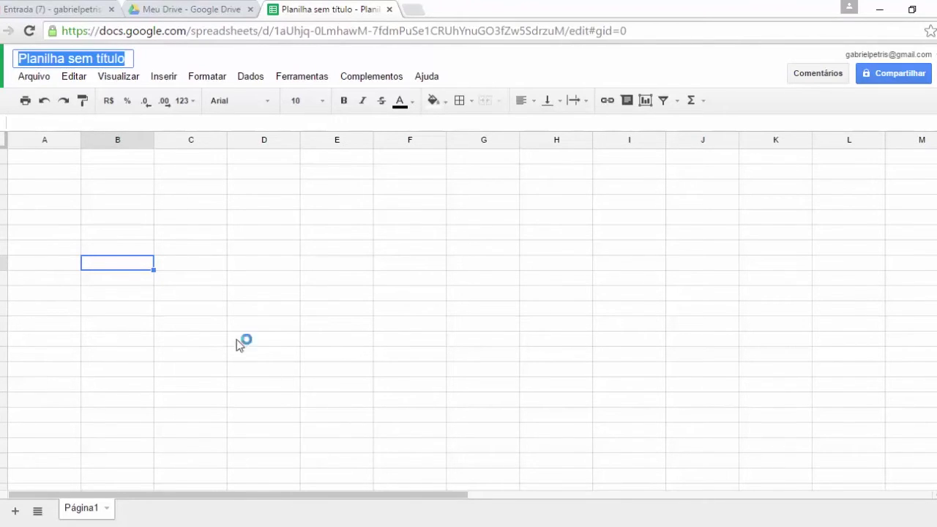
click(146, 219)
click(78, 57)
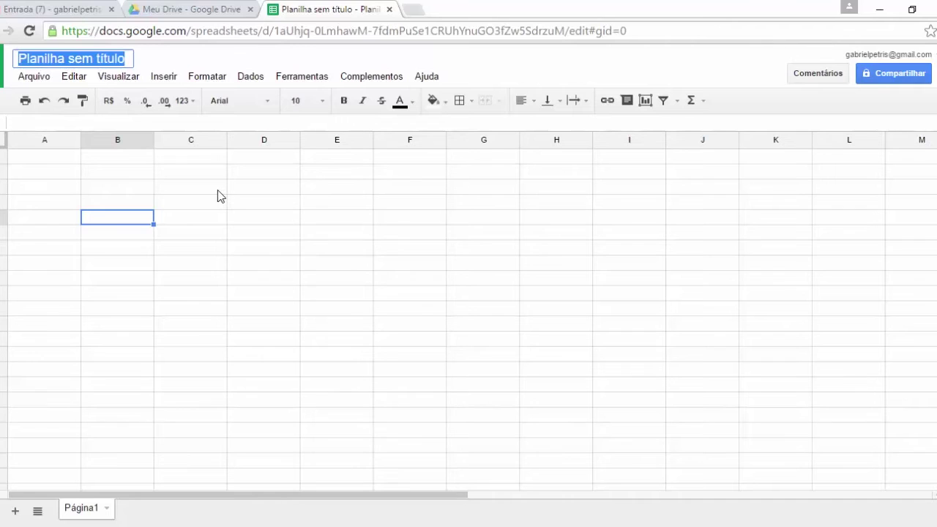
text(C)
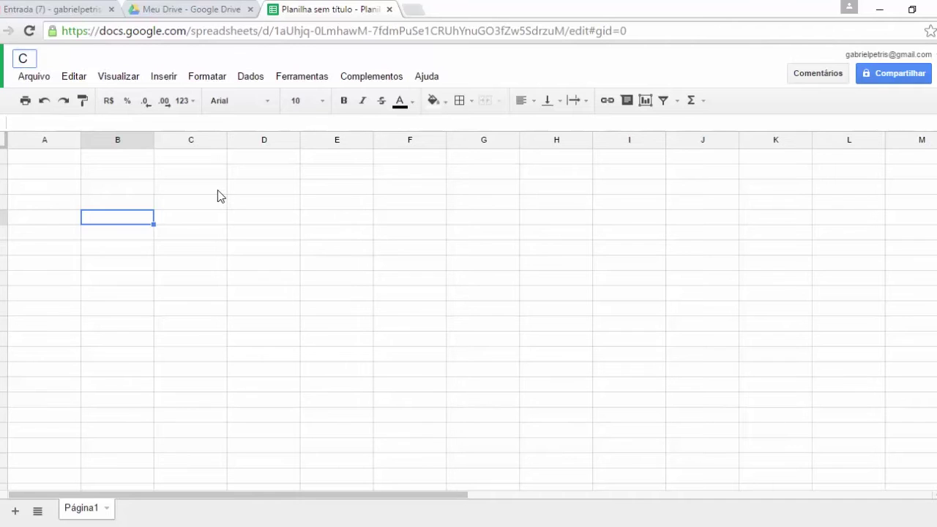
text(urso de Pla)
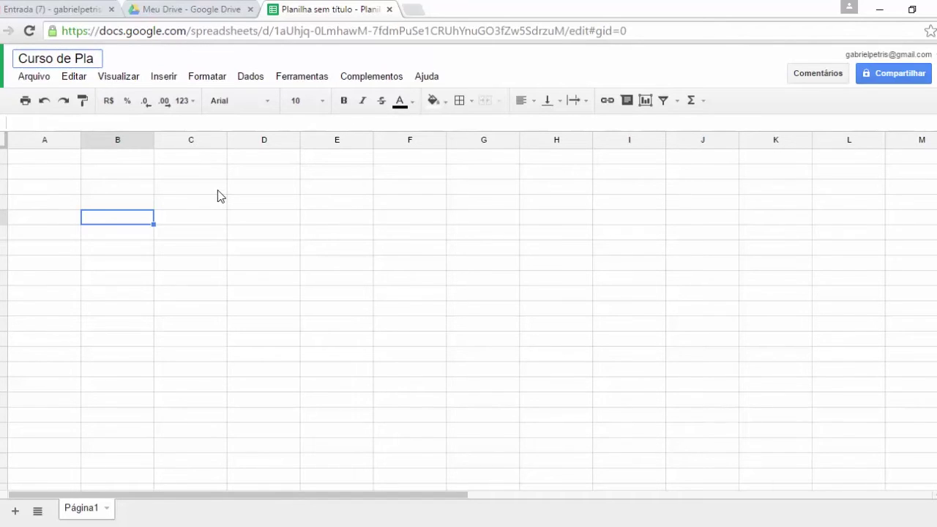
text(nilhas )
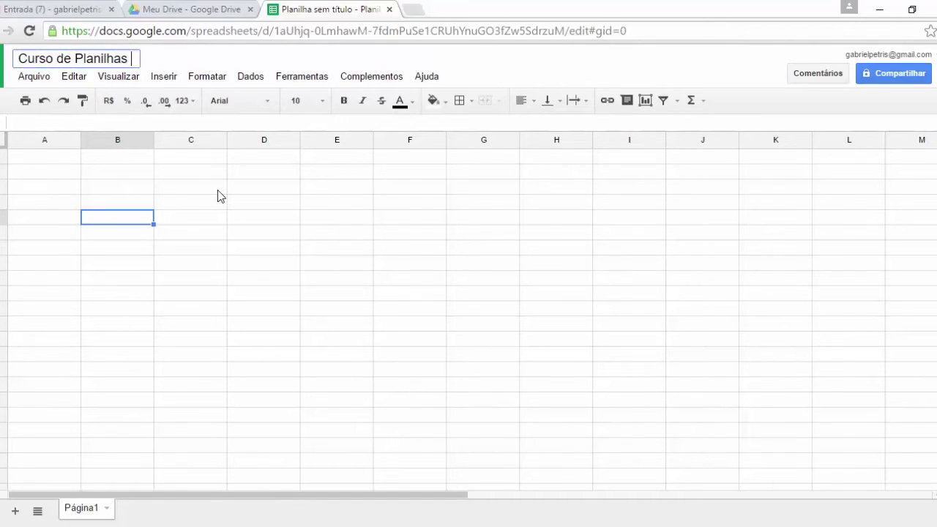
text(Google)
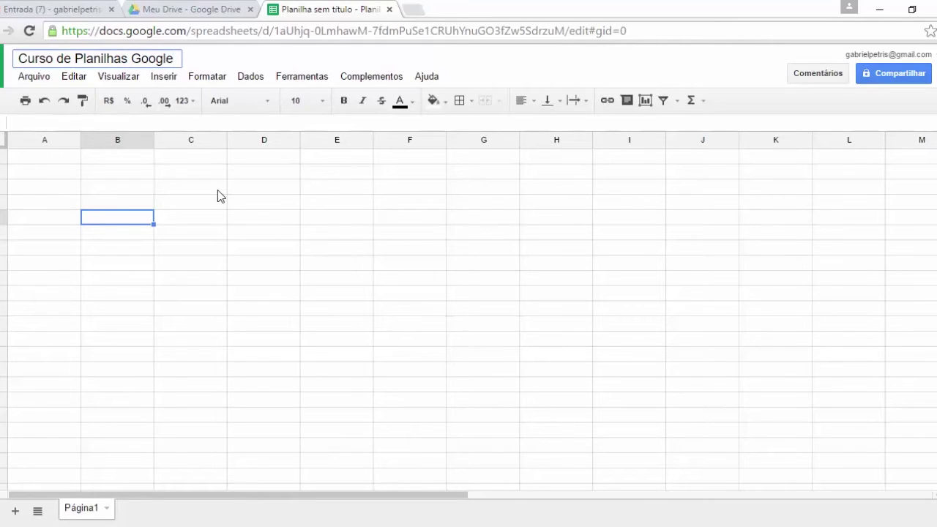
click(263, 216)
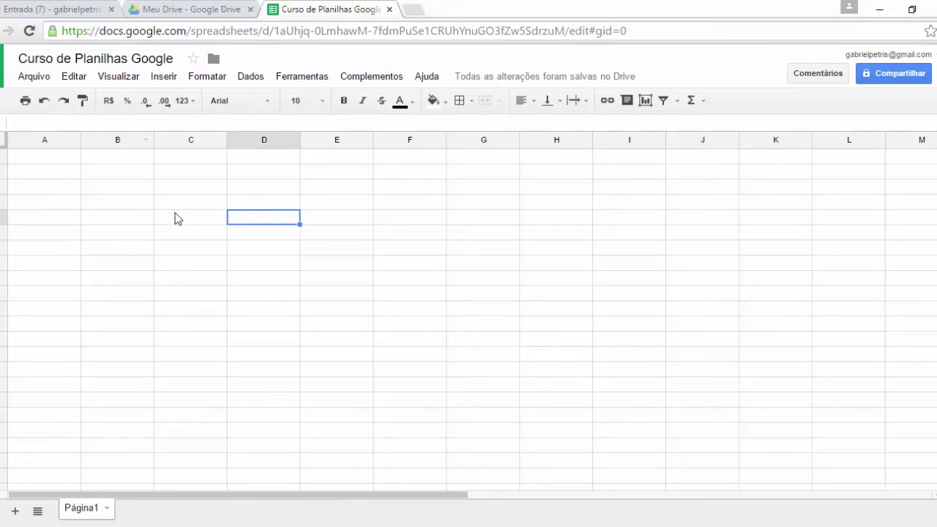
click(135, 209)
Try to share the spreadsheet with a suggested contact using the Pode editar access level, and cancel before sending the invitation.
click(37, 77)
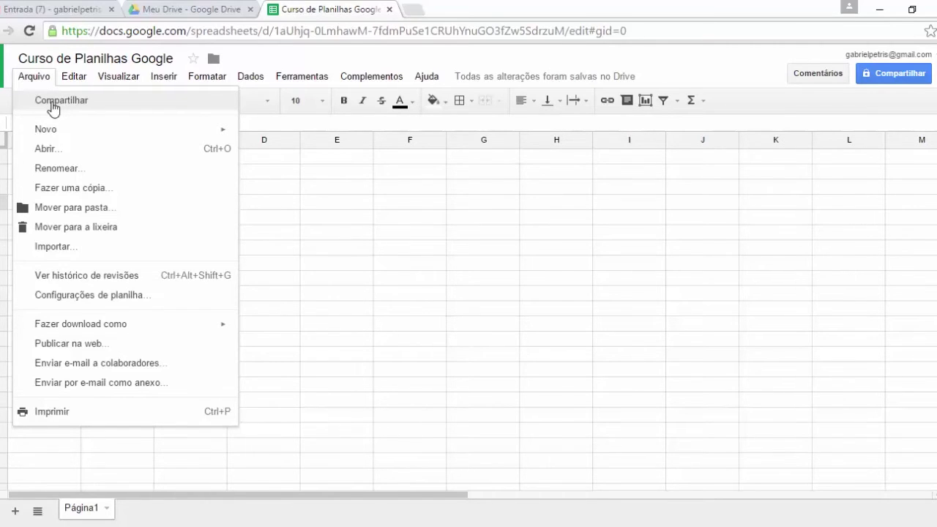
click(53, 104)
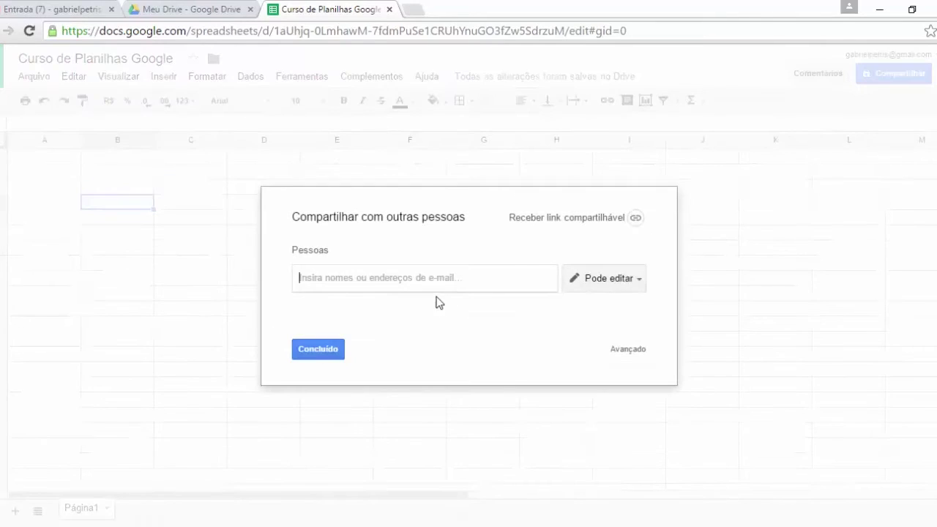
click(637, 286)
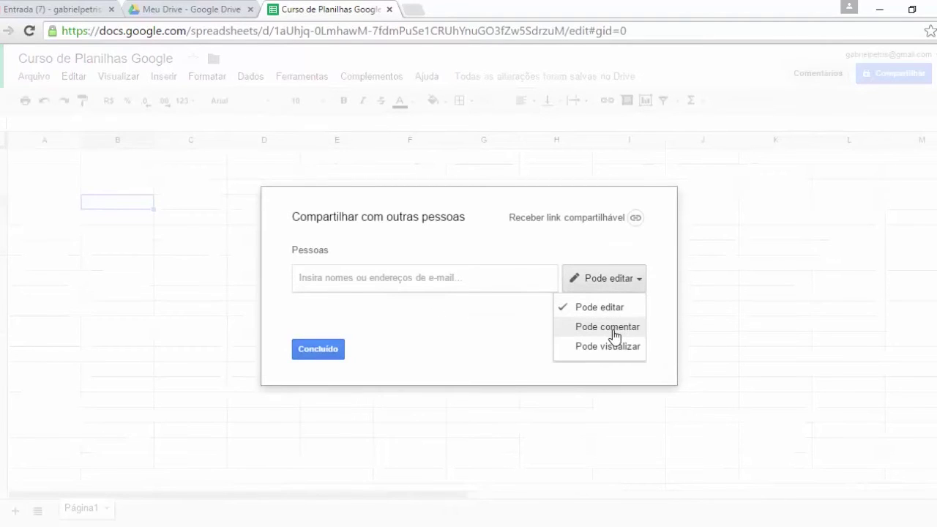
click(453, 276)
text(ga)
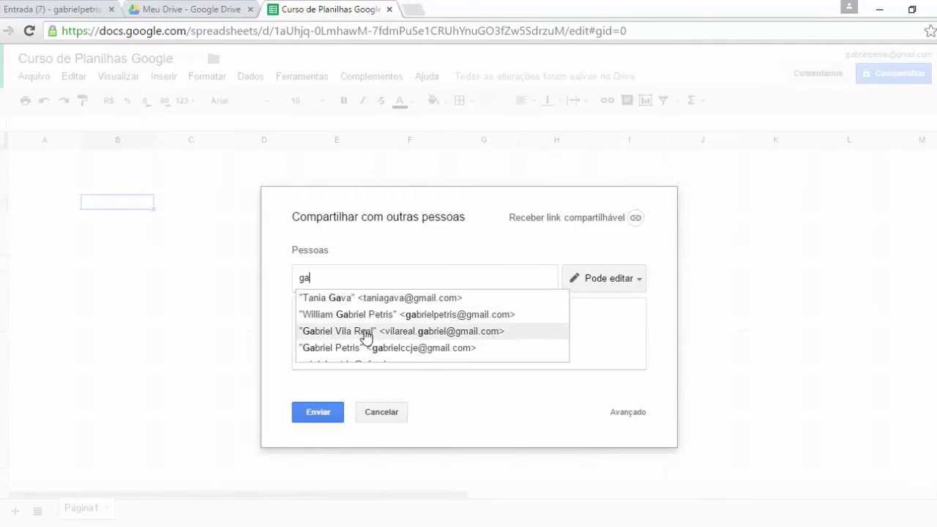
click(363, 300)
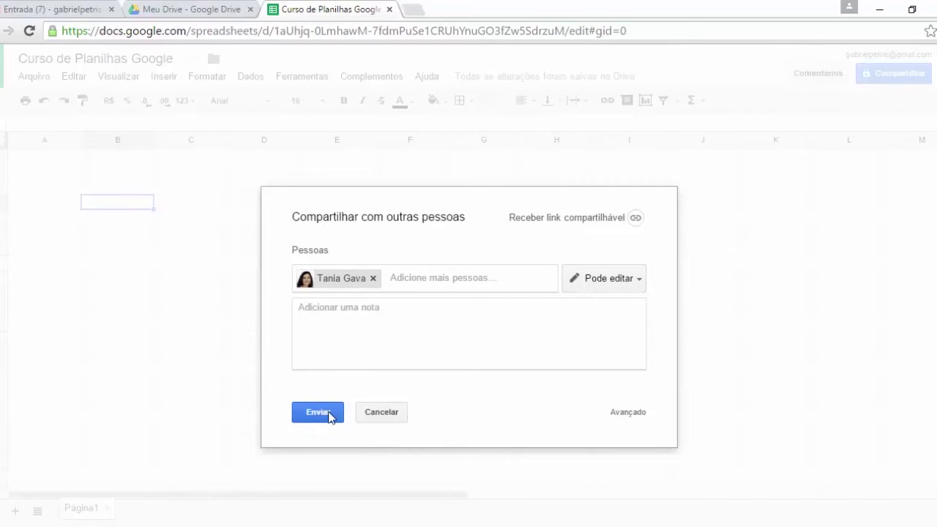
click(383, 414)
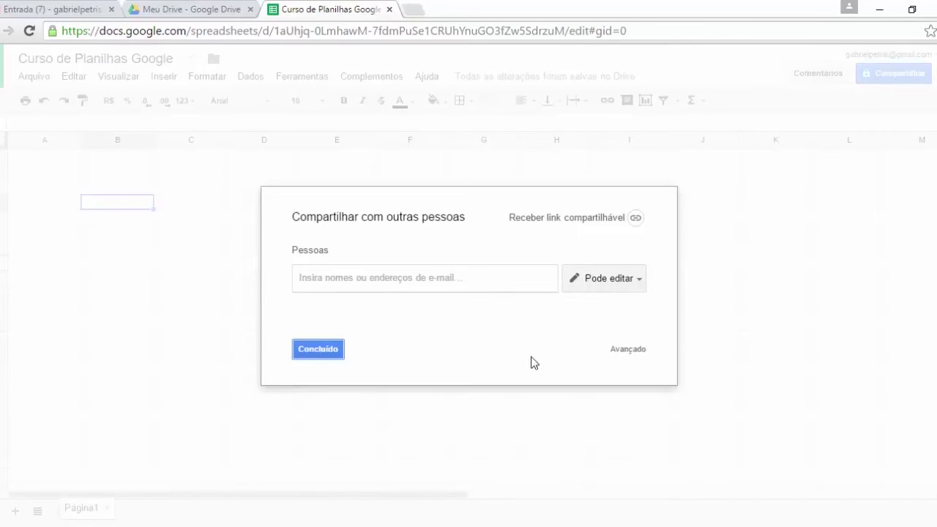
click(319, 351)
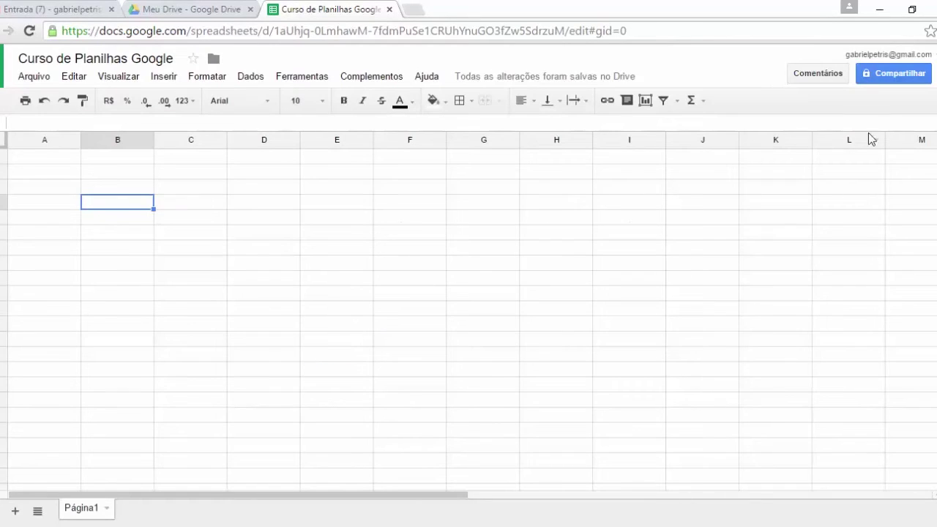
View the spreadsheet's sharing dialog once more and close it without adding anyone.
click(892, 80)
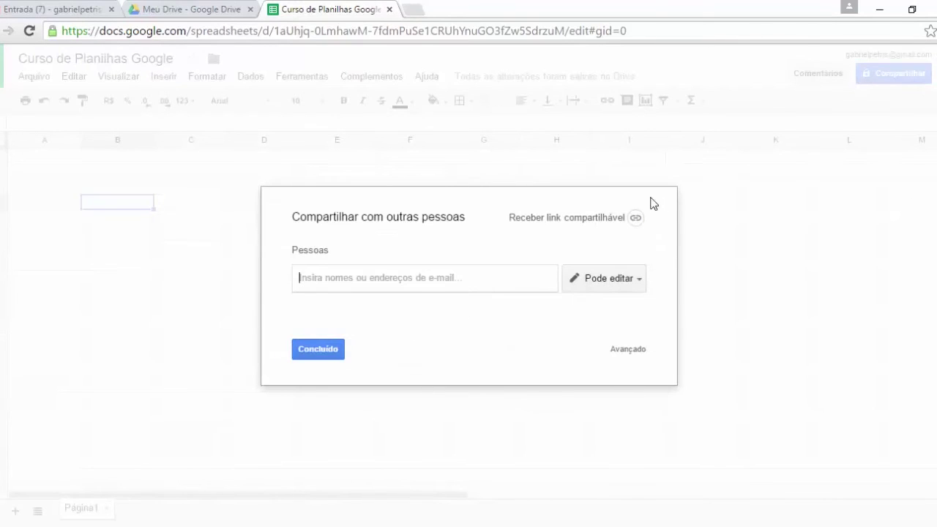
click(326, 350)
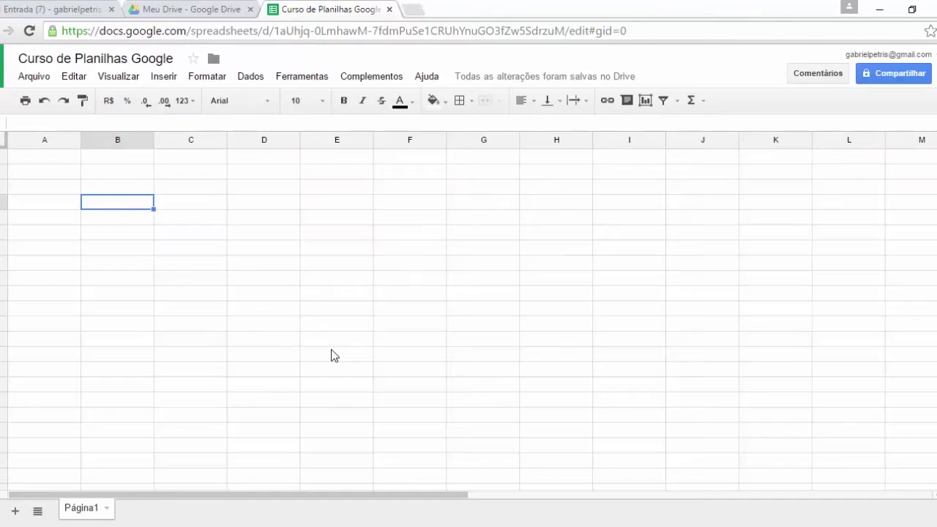
click(315, 351)
Examine the options for opening a spreadsheet from Meu Drive or uploading one from the computer, and close without choosing a file.
click(29, 79)
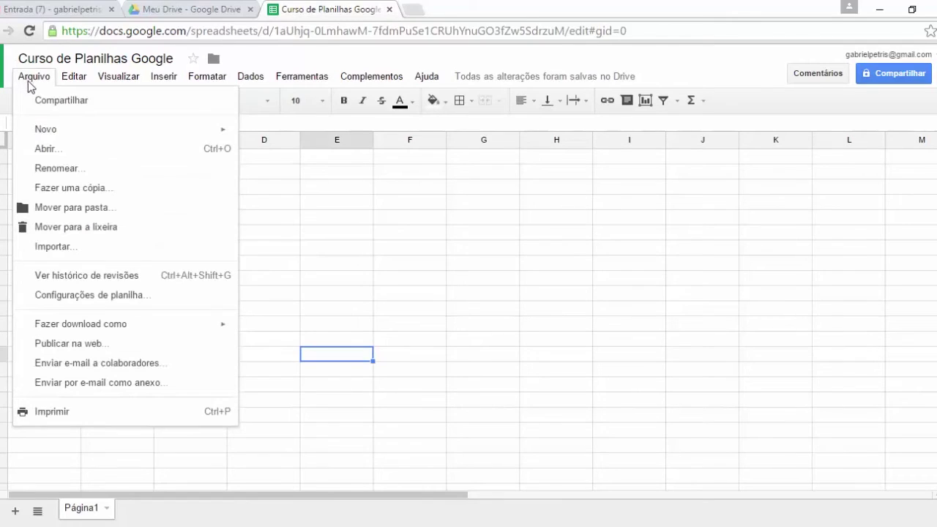
mouse_move(51, 126)
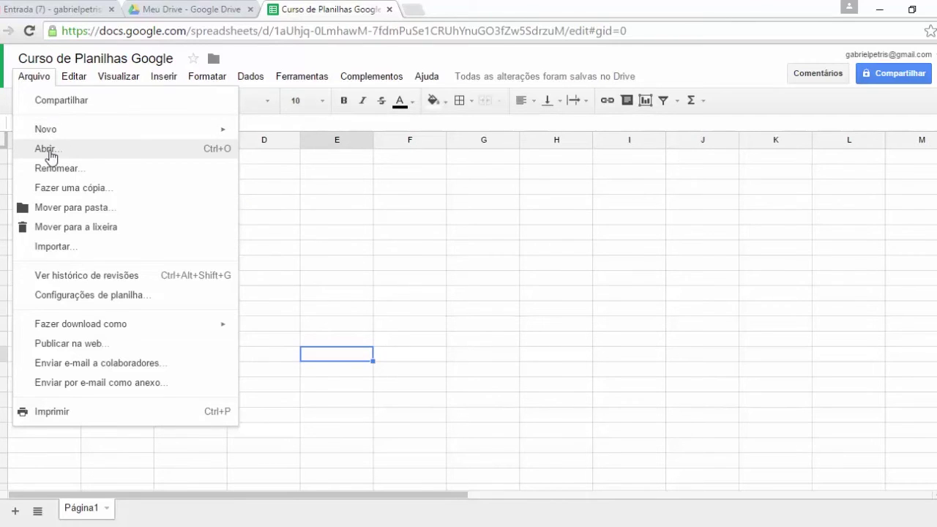
click(48, 151)
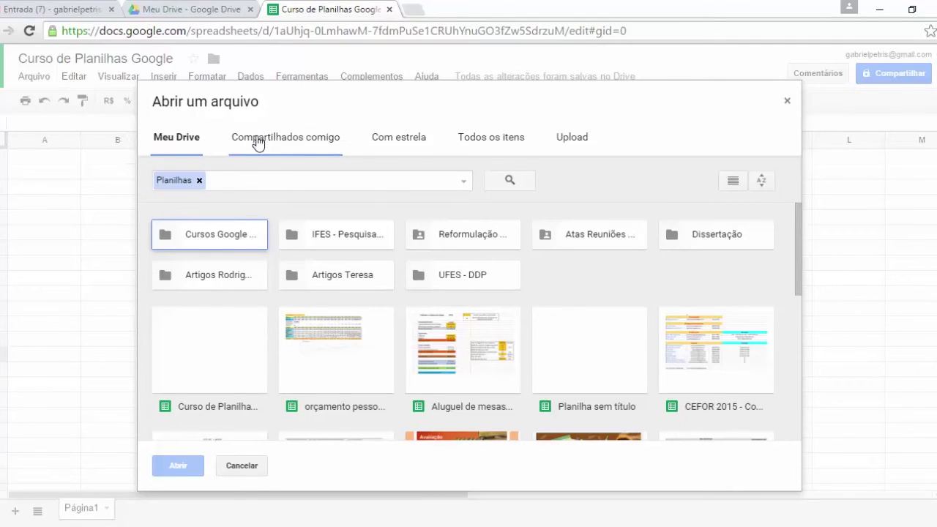
click(570, 143)
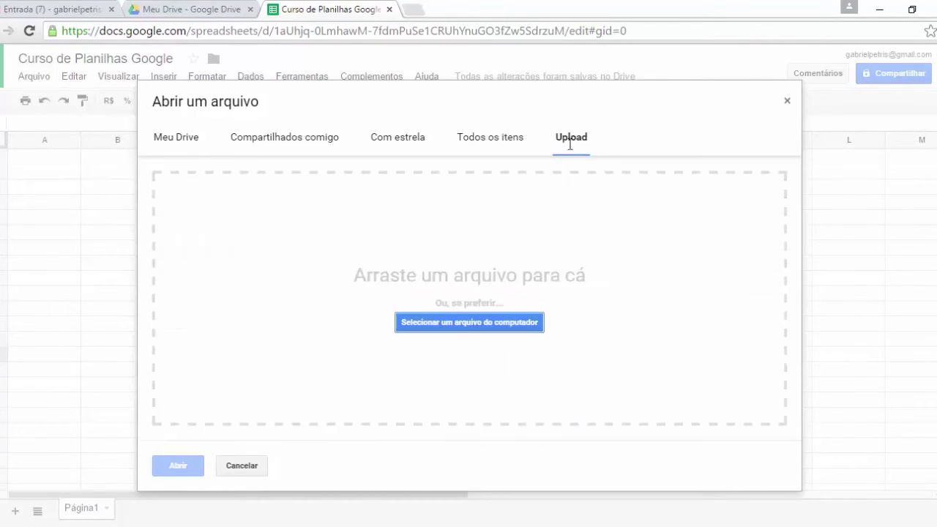
click(474, 322)
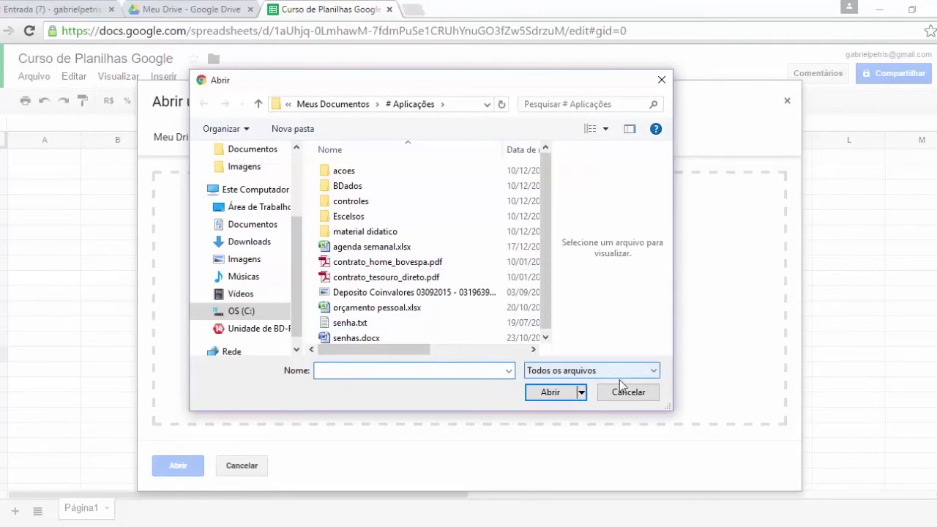
click(635, 395)
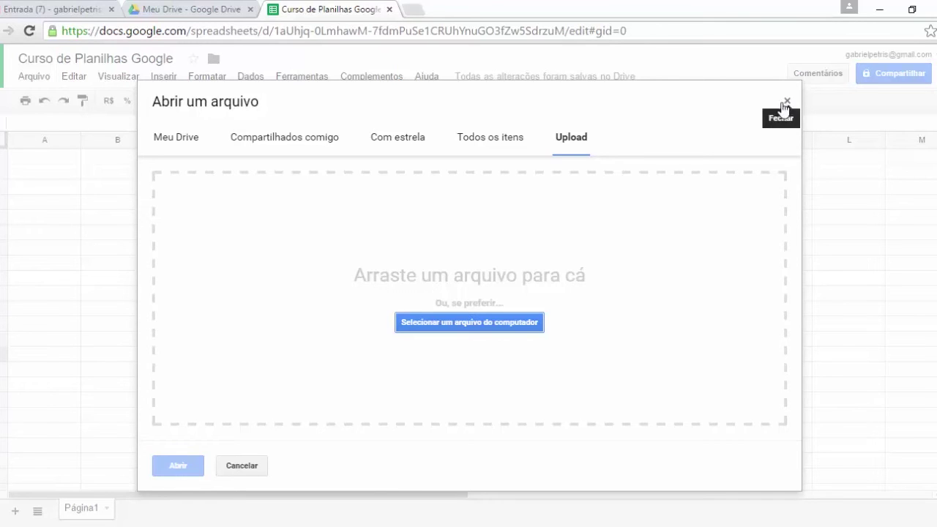
click(787, 102)
click(147, 219)
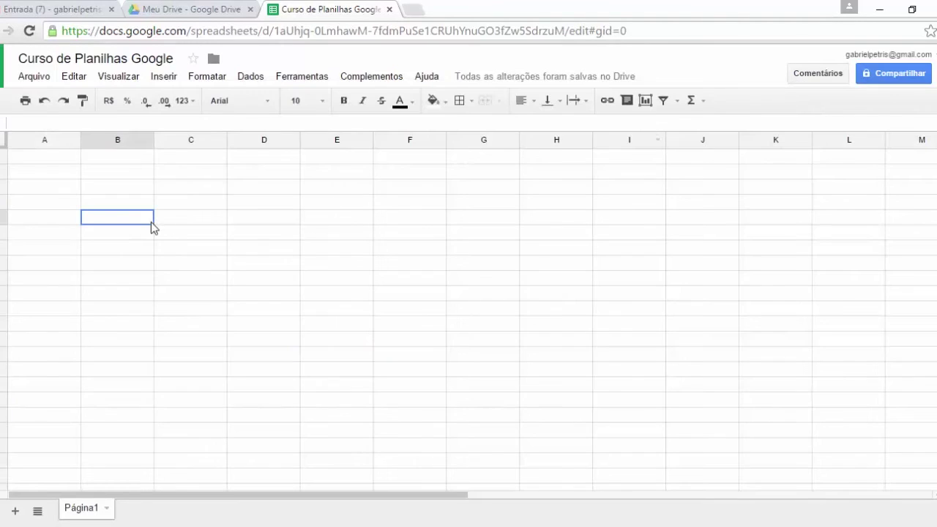
Review the available download formats, and save the spreadsheet settings with the existing locale, time zone and recalculation options.
click(30, 77)
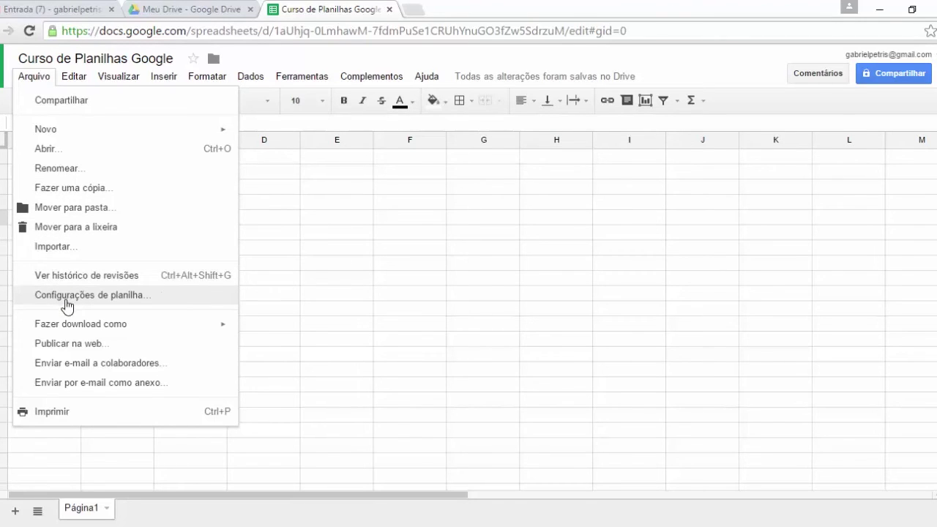
mouse_move(86, 328)
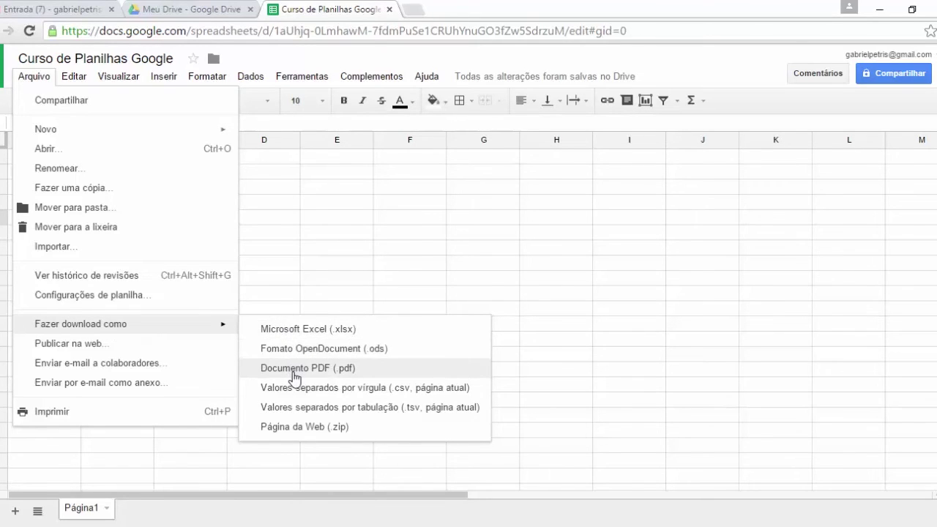
key(Escape)
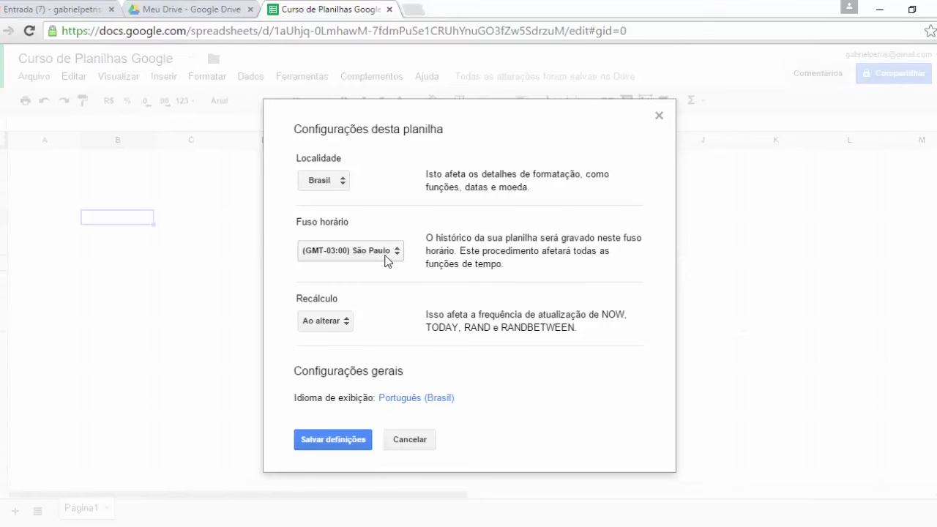
click(347, 446)
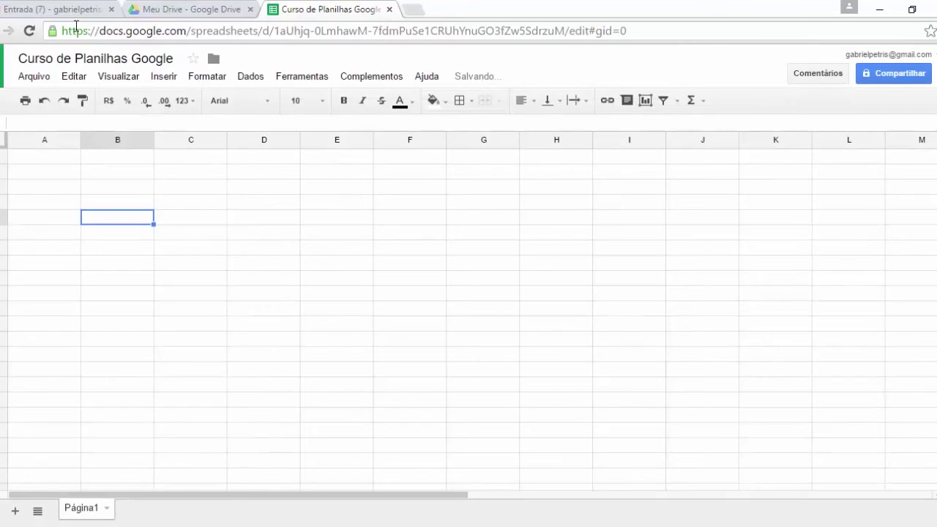
click(34, 77)
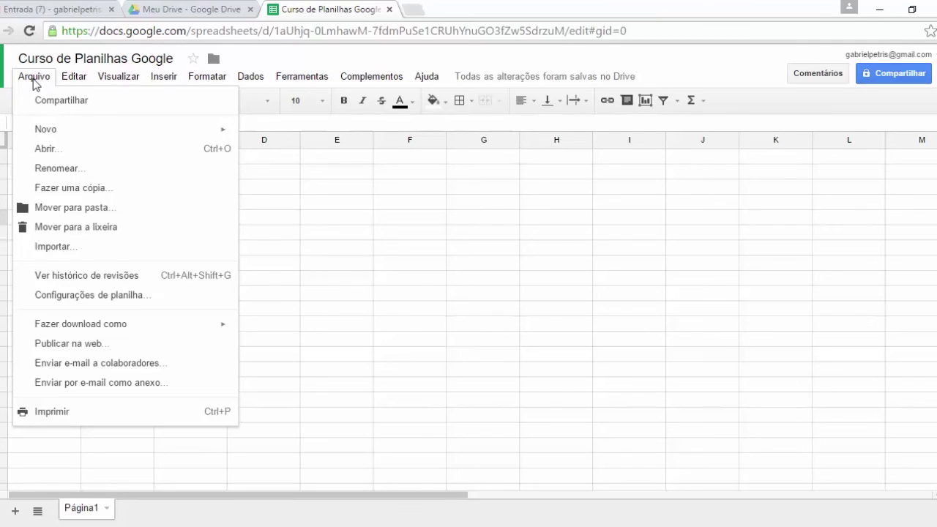
click(81, 82)
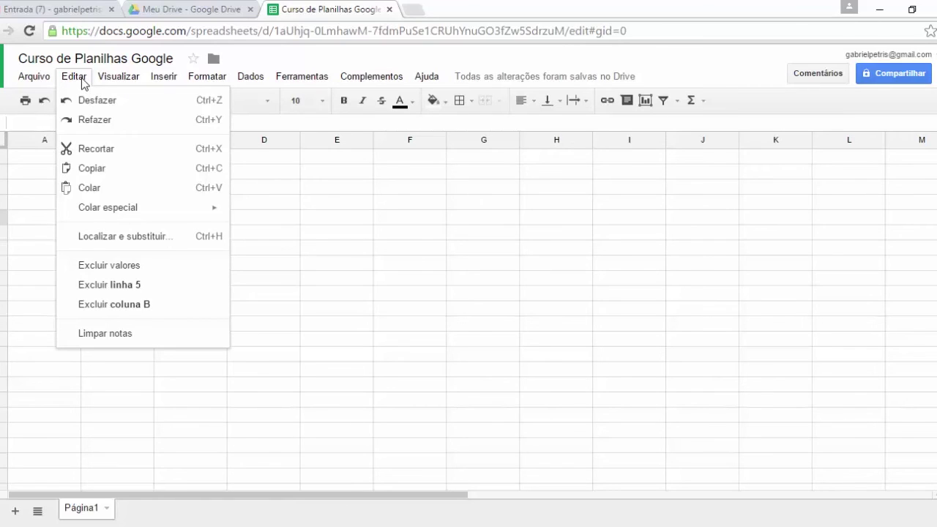
click(249, 217)
Open the spreadsheet Aluguel de mesas e cadeiras para festas from Meu Drive and keep it as the active document.
click(37, 77)
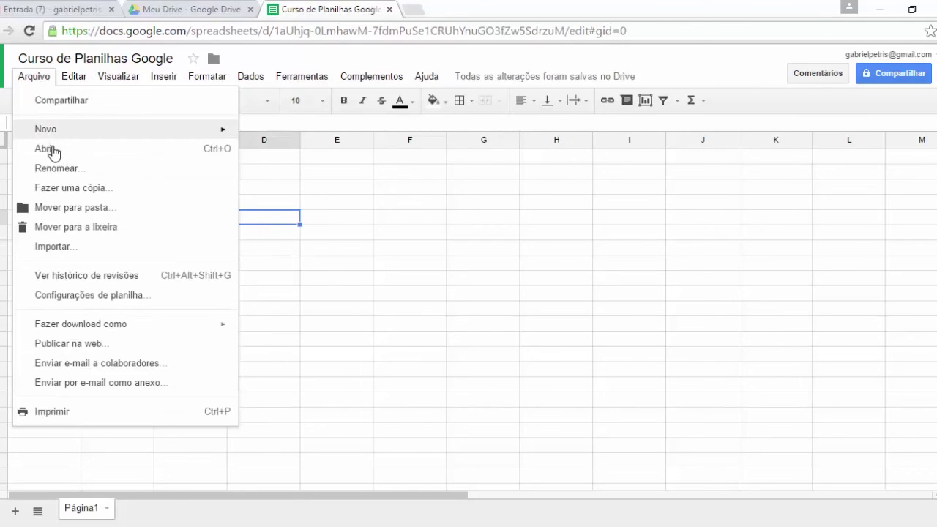
click(53, 151)
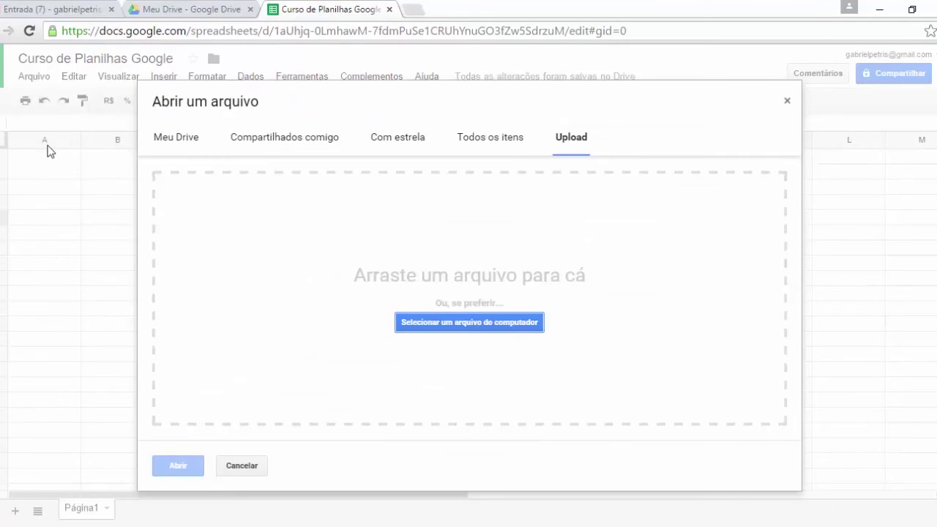
click(184, 145)
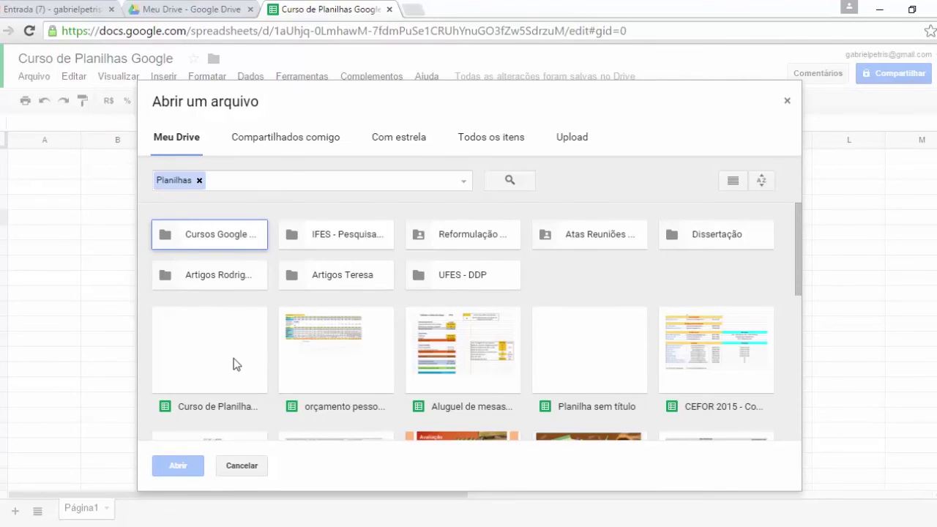
click(470, 342)
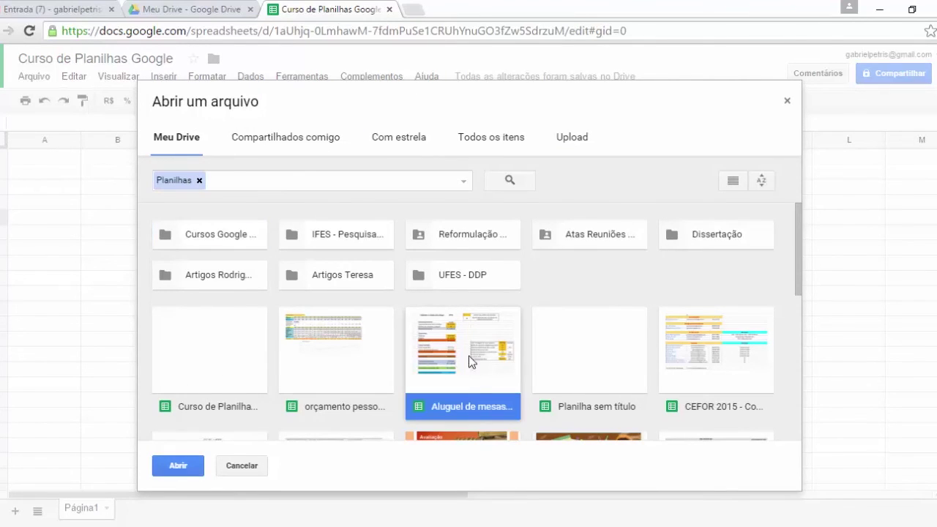
double_click(483, 347)
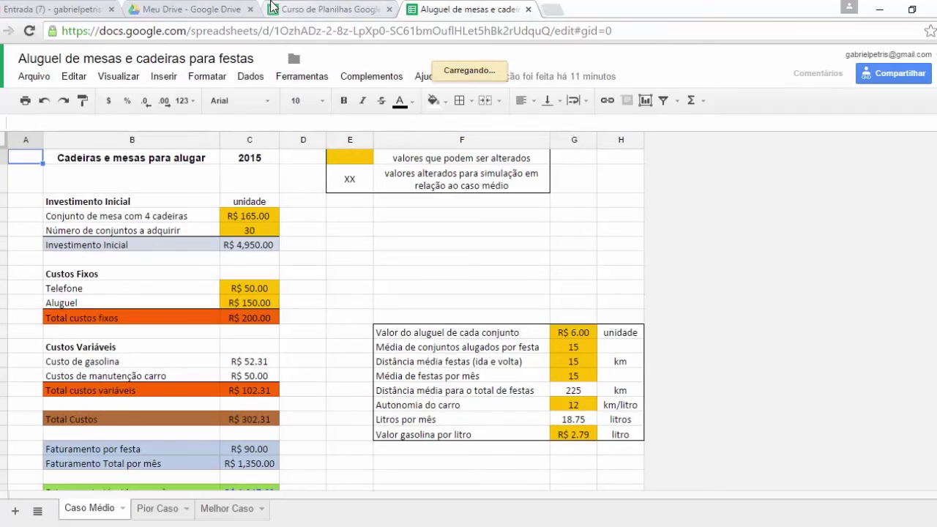
click(325, 10)
click(432, 11)
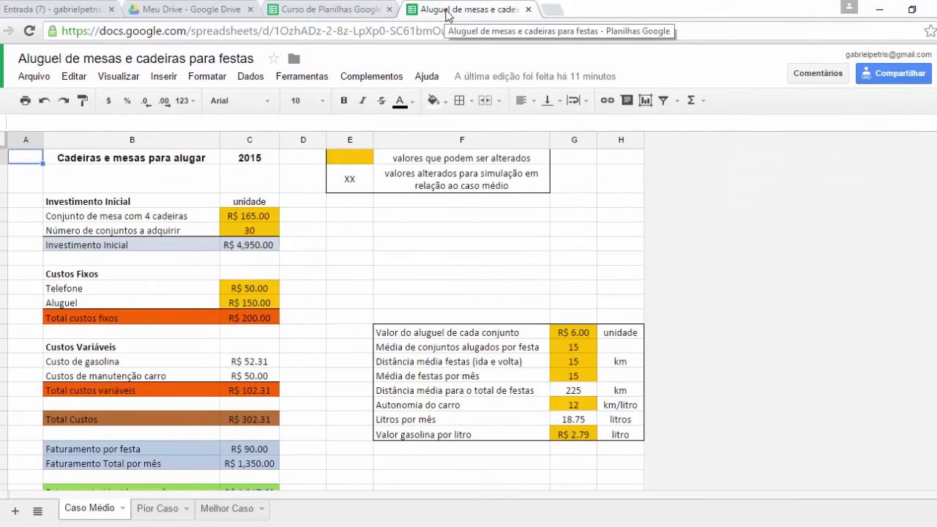
Search all sheets of the rental spreadsheet for the word litro with Find and replace.
click(393, 245)
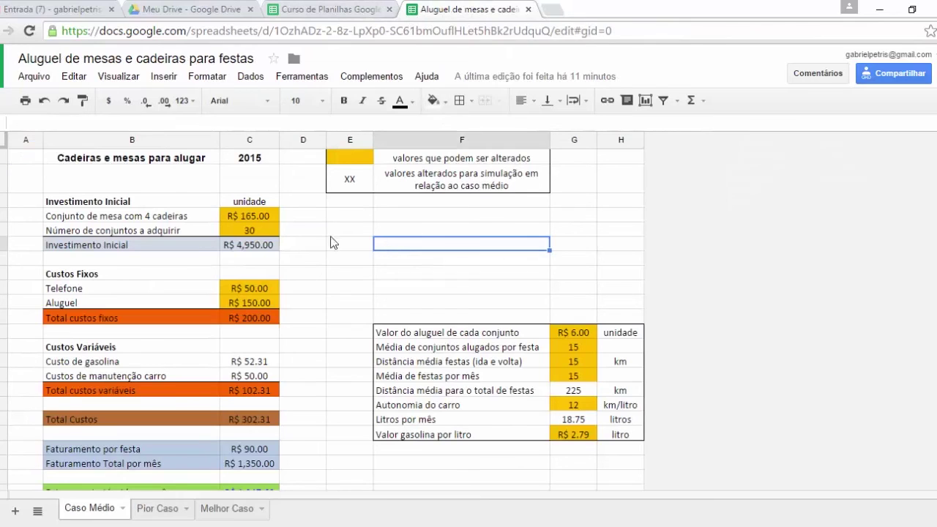
click(76, 79)
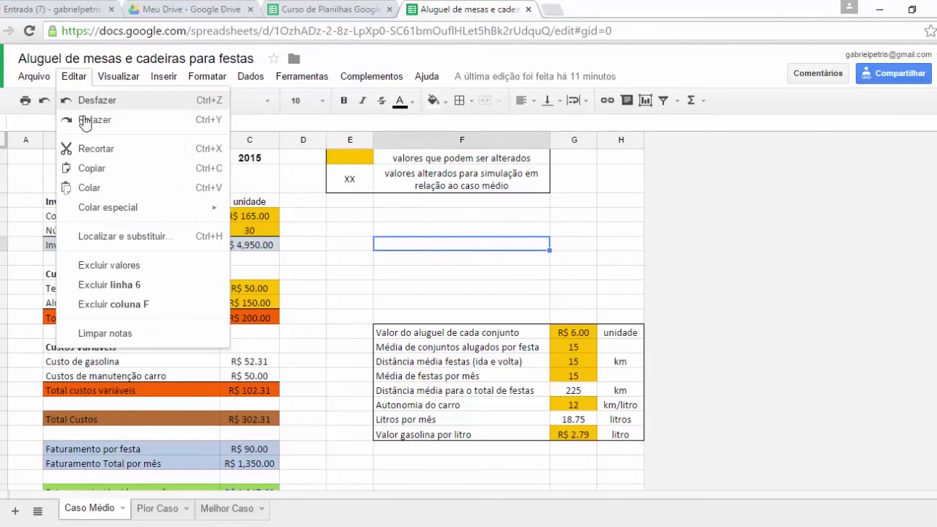
click(120, 237)
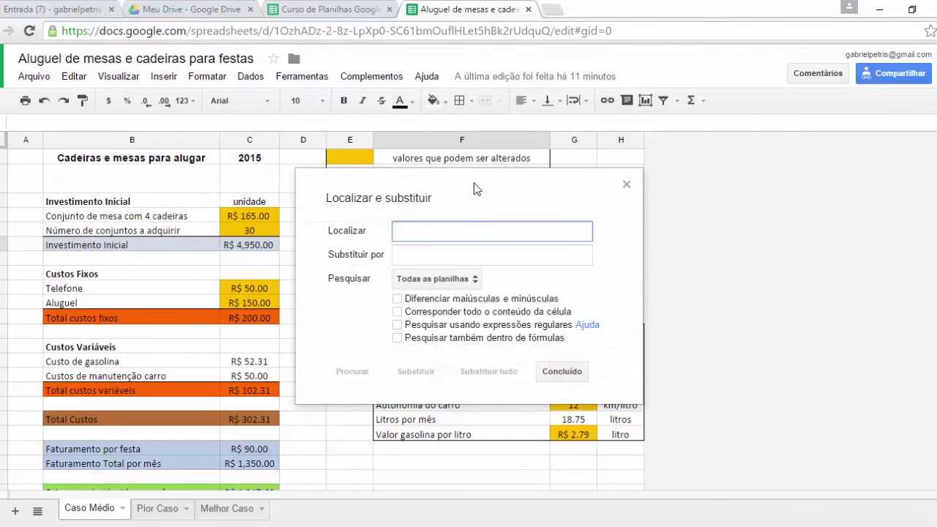
text(l)
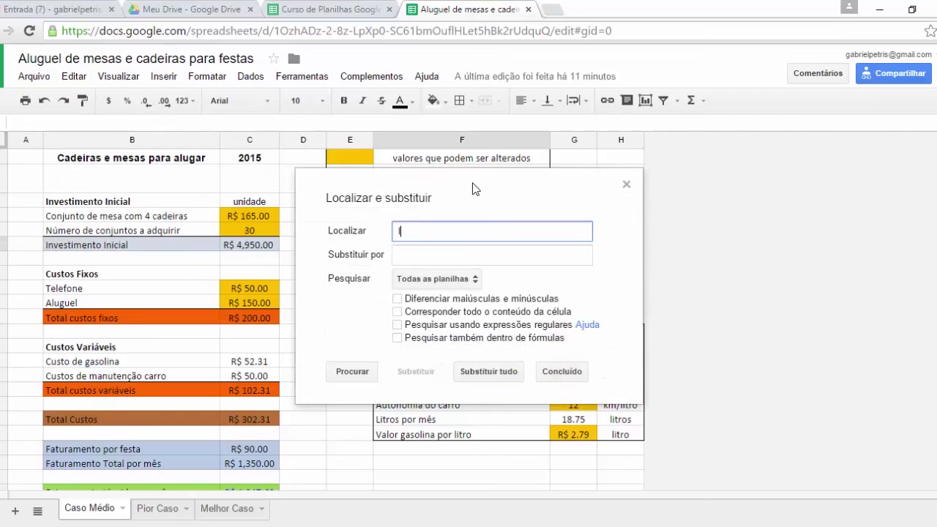
text(itro)
click(358, 374)
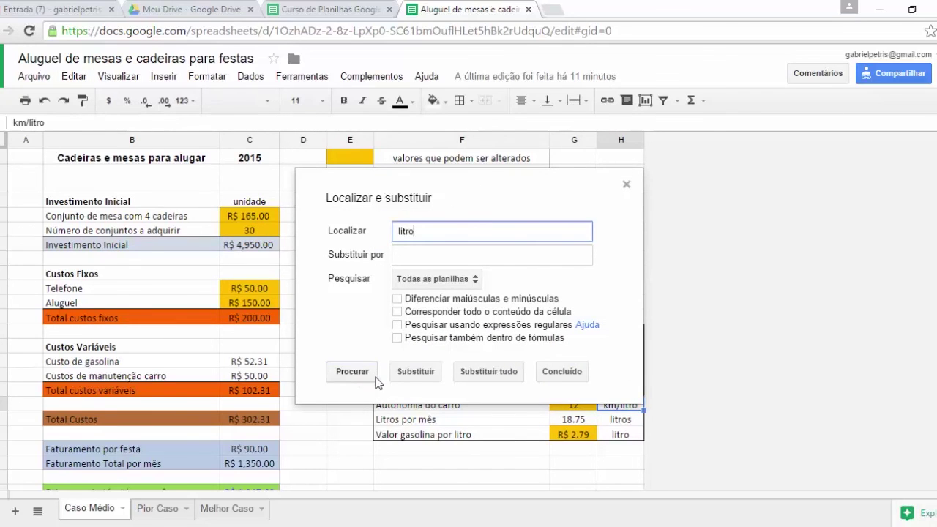
Uncover the data behind the search dialog, step through two more matches of litro, and finish the search without replacing anything.
drag(462, 206, 777, 158)
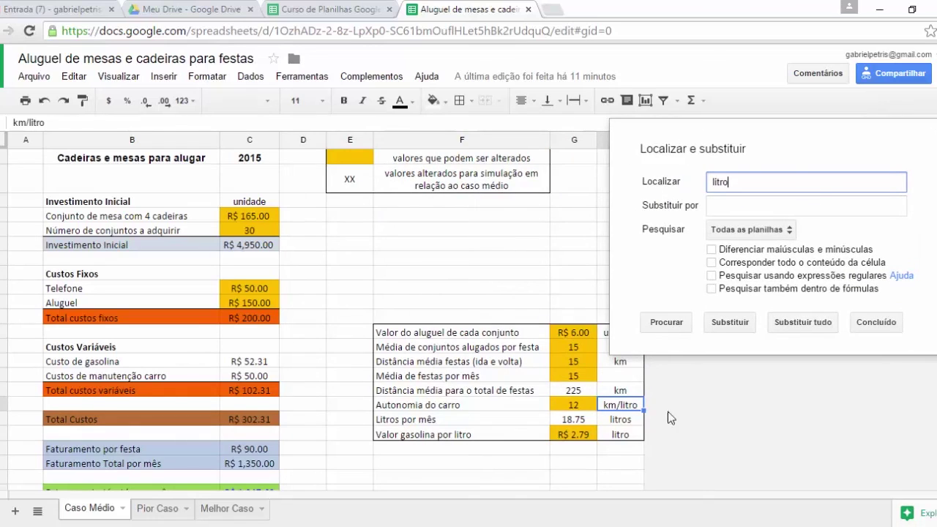
click(667, 323)
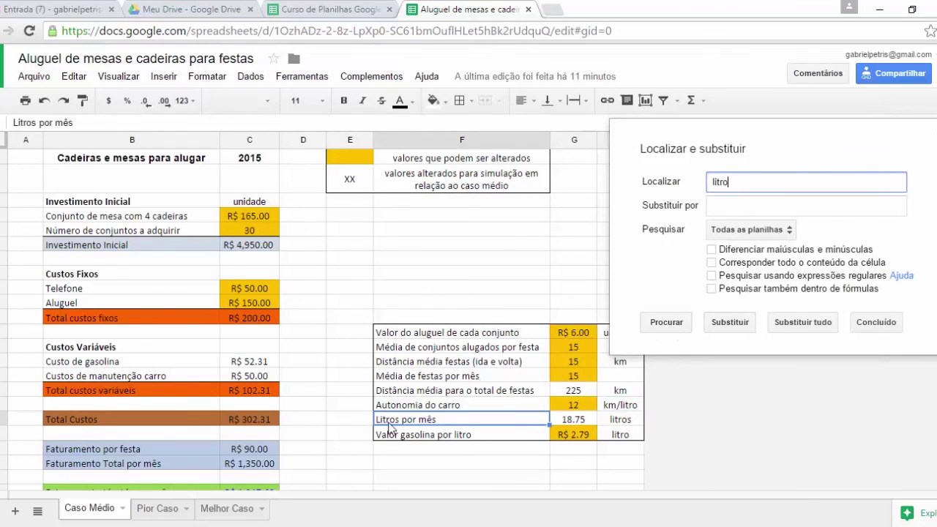
click(666, 322)
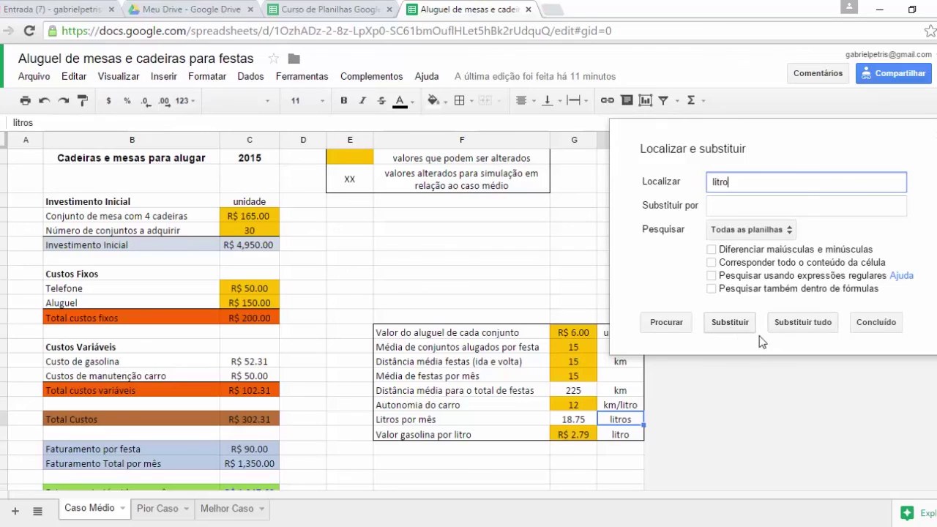
click(873, 323)
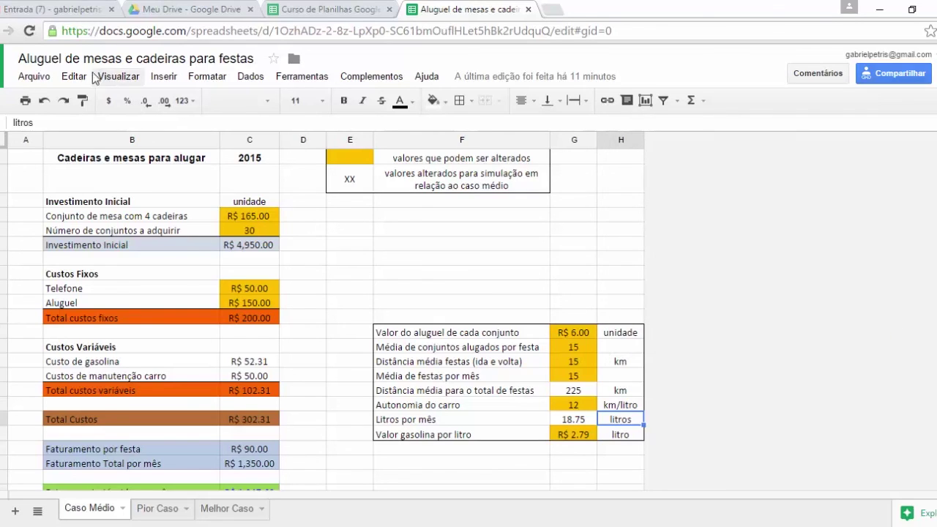